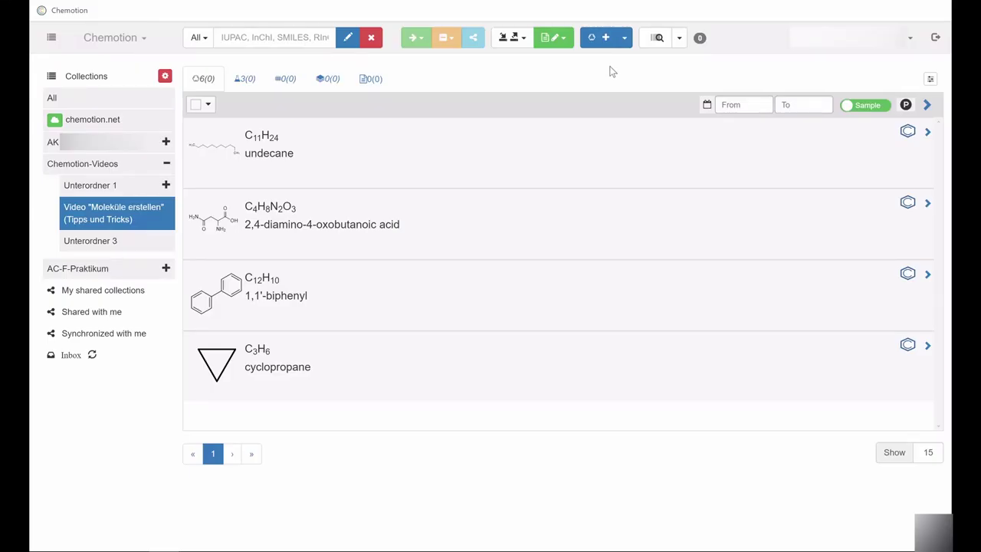
# Add a new sample and open its empty Ketcher structure editor.
pyautogui.click(605, 38)
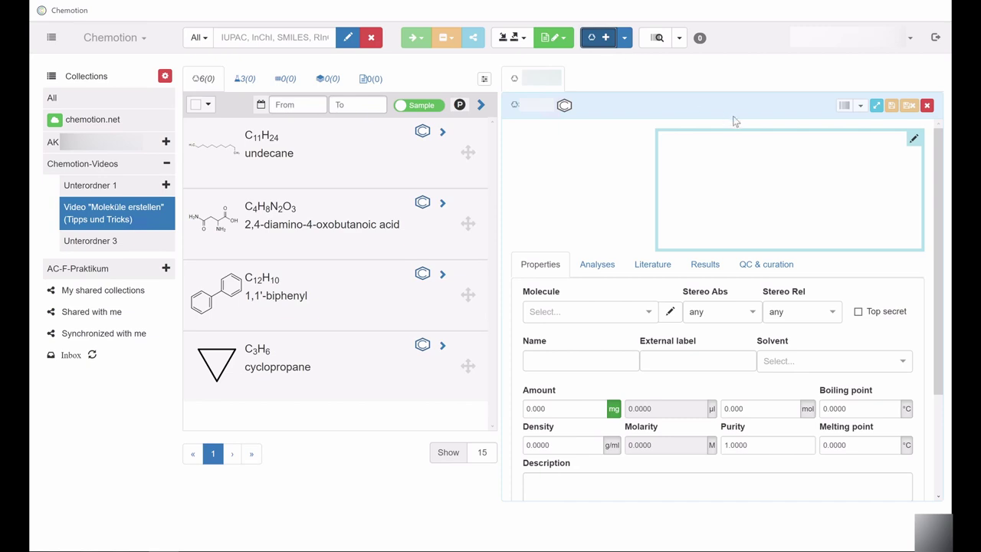
pyautogui.click(783, 180)
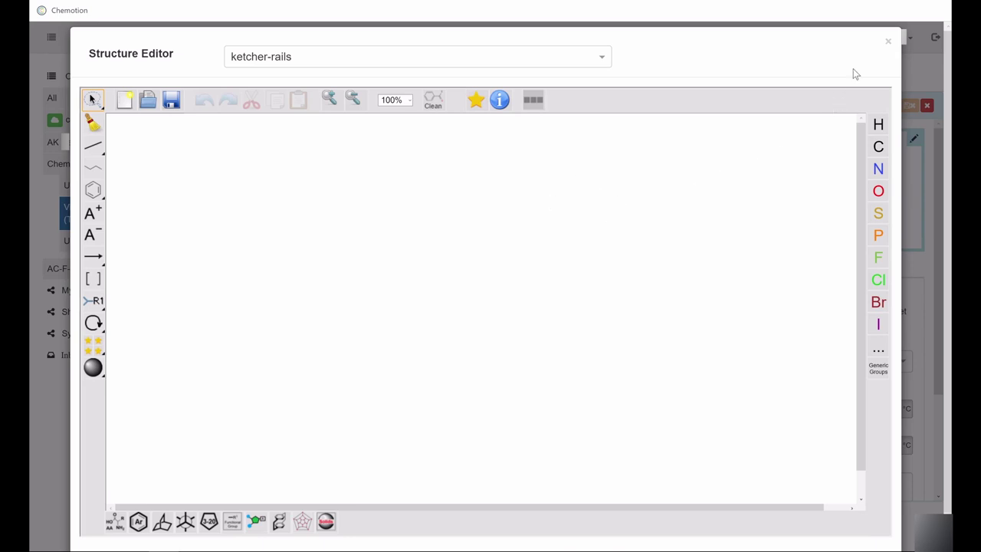
# Close the Structure Editor and discard the unsaved new sample.
pyautogui.click(888, 41)
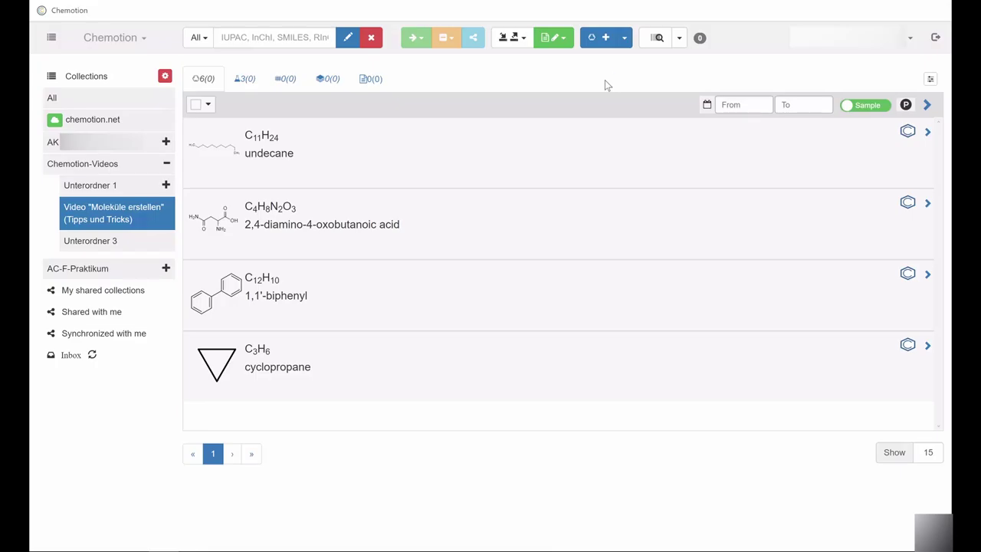
# Create another new sample, open its structure editor and draw an ethane single bond.
pyautogui.click(605, 43)
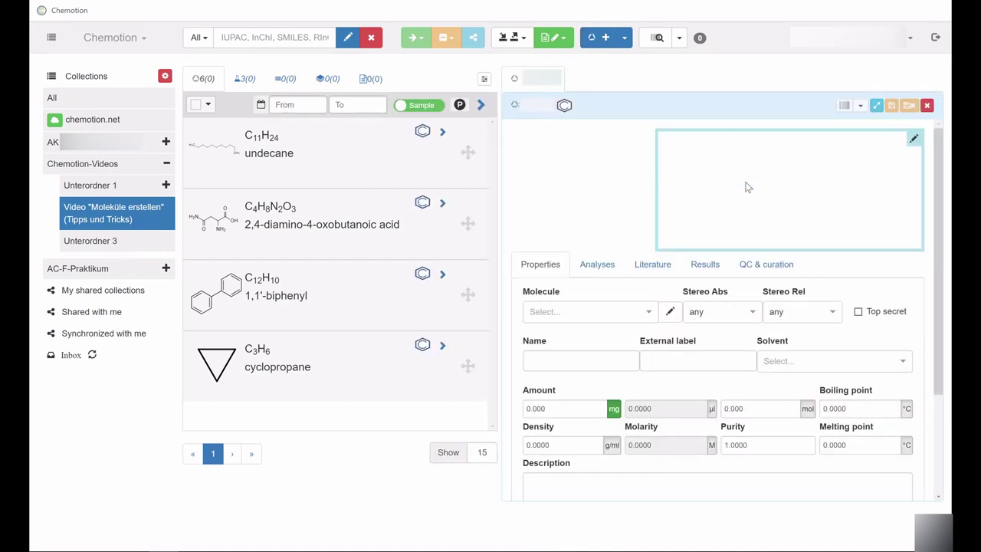
pyautogui.click(746, 186)
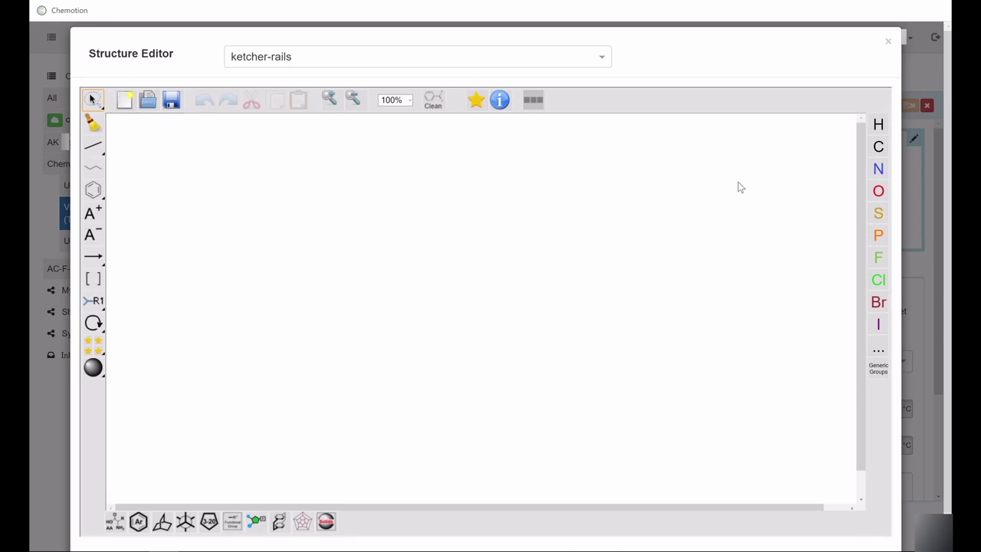
pyautogui.click(93, 145)
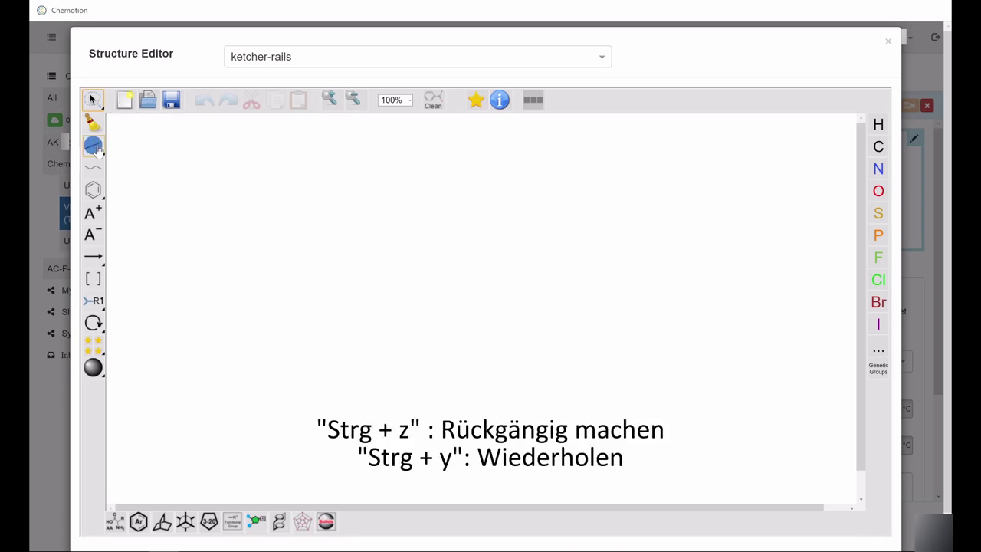
pyautogui.click(281, 222)
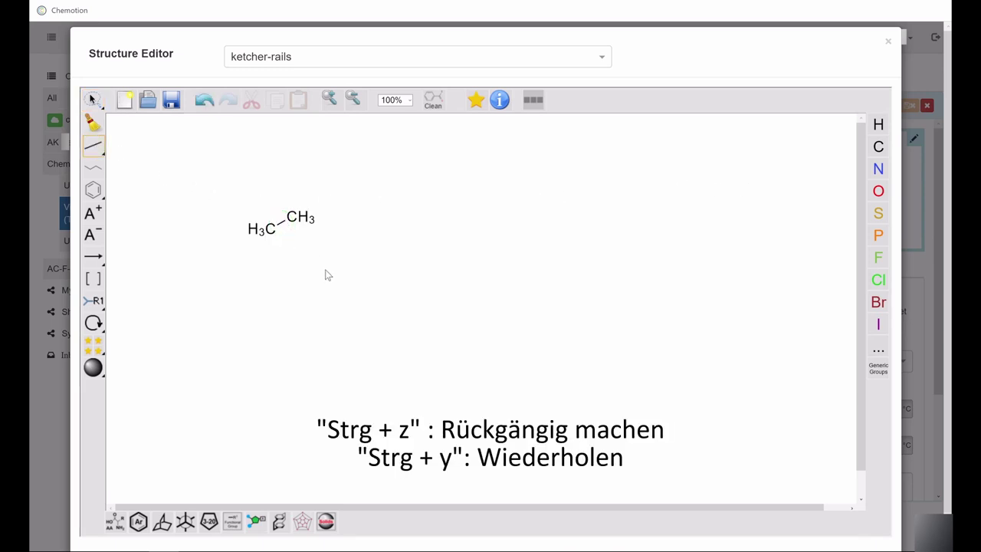
# Extend ethane to propane, undo with Ctrl+Z and redo with Ctrl+Y, then erase the end CH3.
pyautogui.click(299, 218)
pyautogui.hotkey('ctrl', 'z')
pyautogui.hotkey('ctrl', 'y')
pyautogui.click(93, 123)
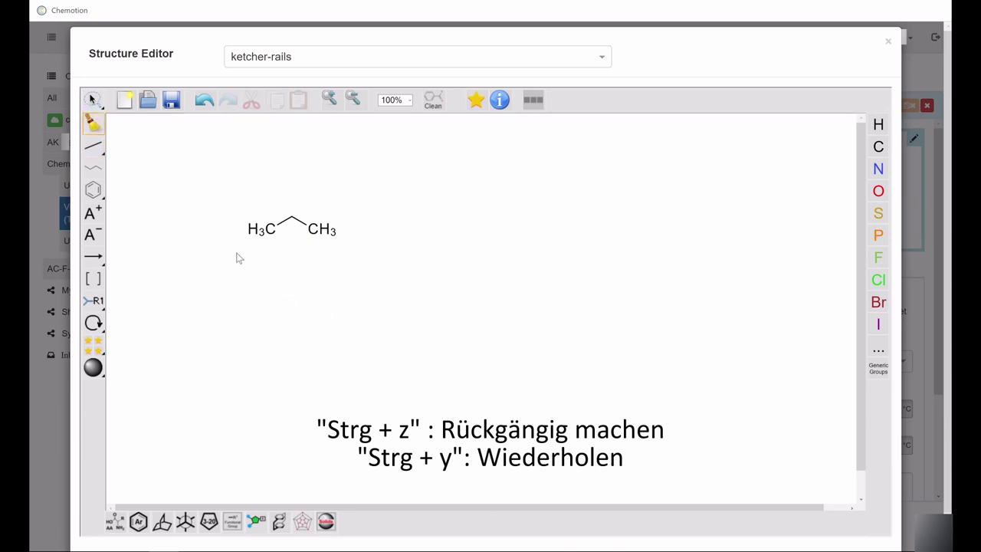
pyautogui.click(321, 229)
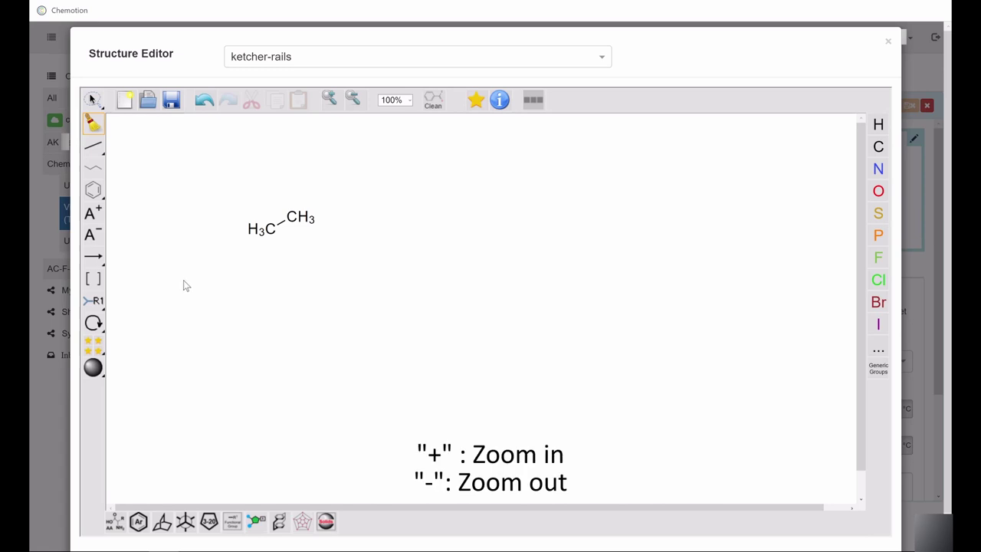
# Zoom in, lasso-select ethane and drag it to the canvas centre, then zoom back to 100%.
pyautogui.press('+')
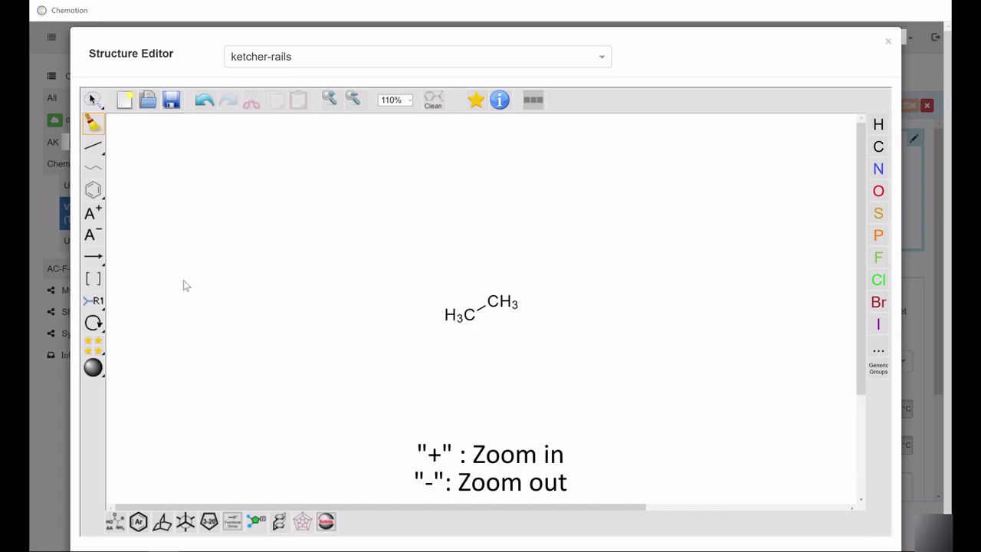
pyautogui.click(92, 99)
pyautogui.moveTo(437, 354); pyautogui.dragTo(412, 293)
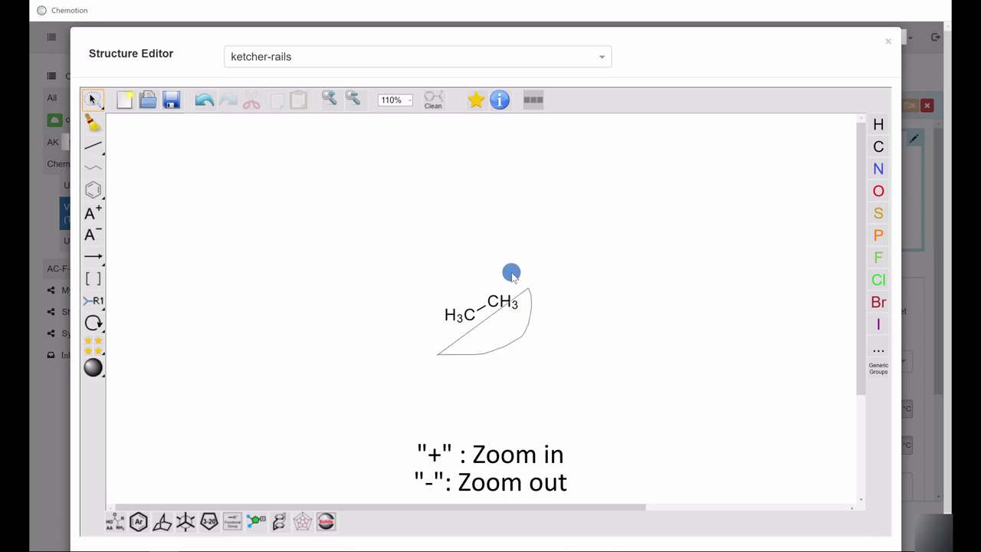
pyautogui.moveTo(483, 310); pyautogui.dragTo(237, 258)
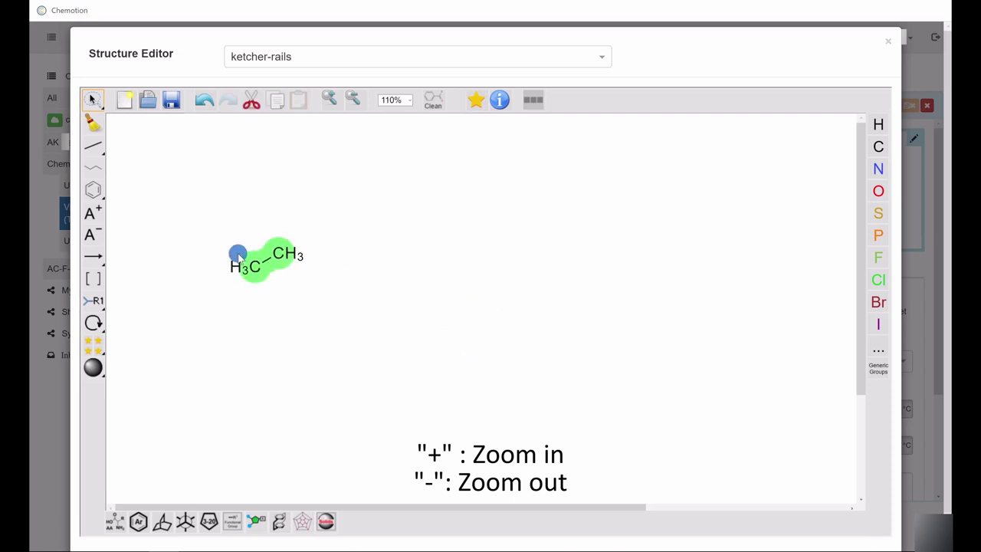
pyautogui.click(281, 295)
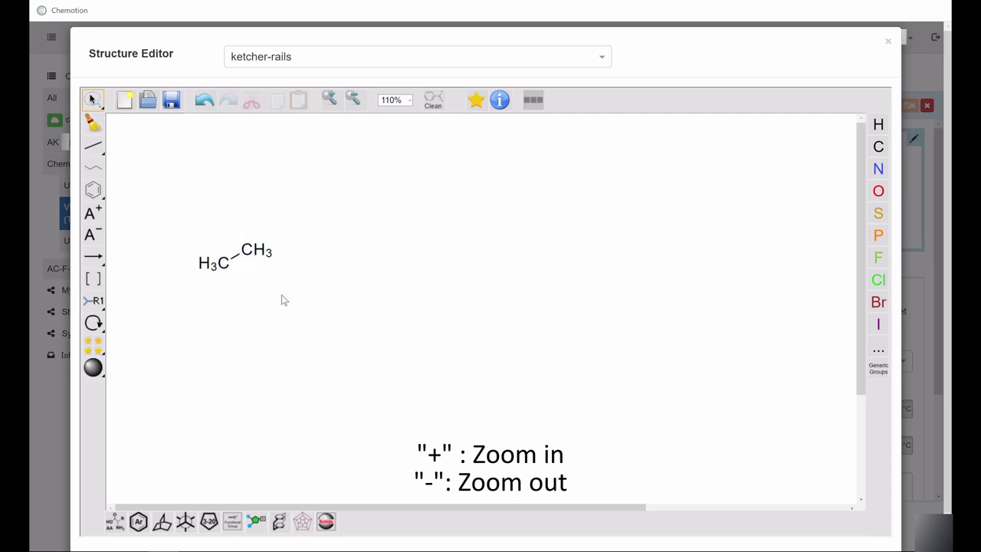
pyautogui.press('-')
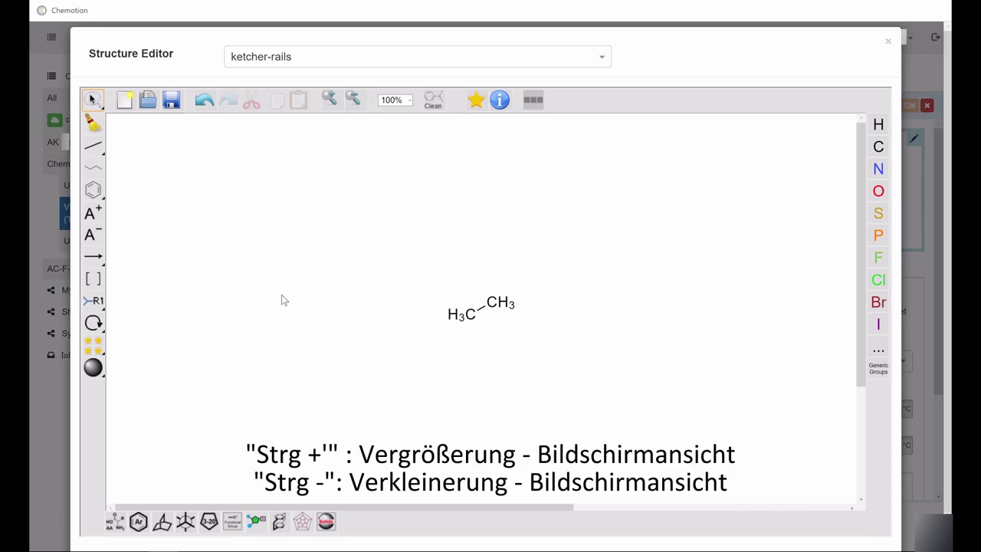
# Enlarge, shrink and restore the browser page zoom with Ctrl+ and Ctrl-.
pyautogui.hotkey('ctrl', '+')
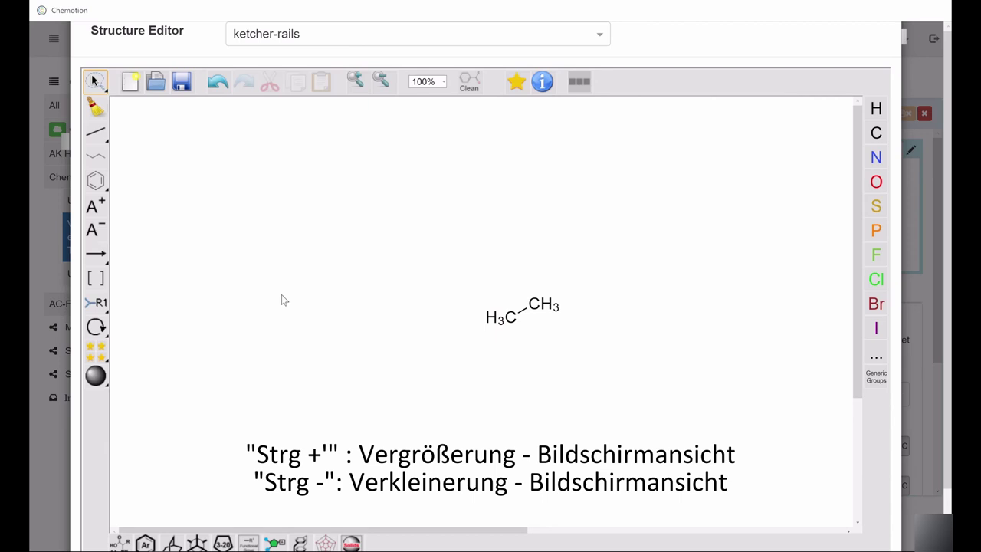
pyautogui.hotkey('ctrl', '-')
pyautogui.hotkey('ctrl', '-')
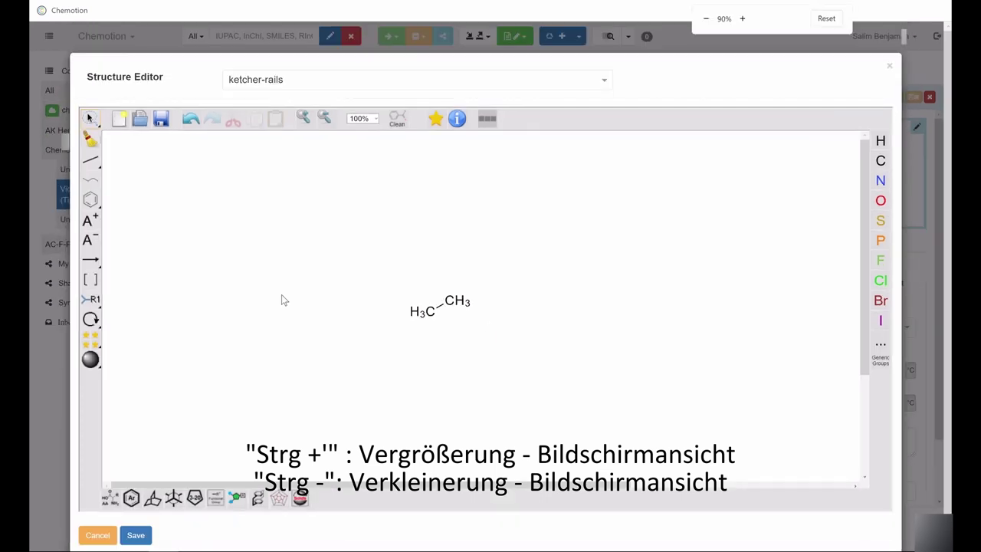
pyautogui.hotkey('ctrl', '+')
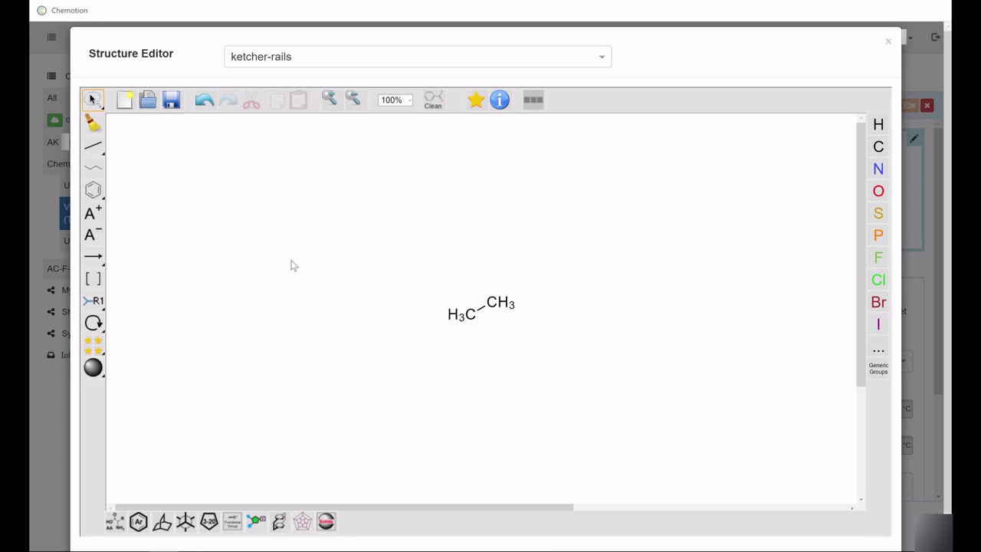
pyautogui.click(91, 98)
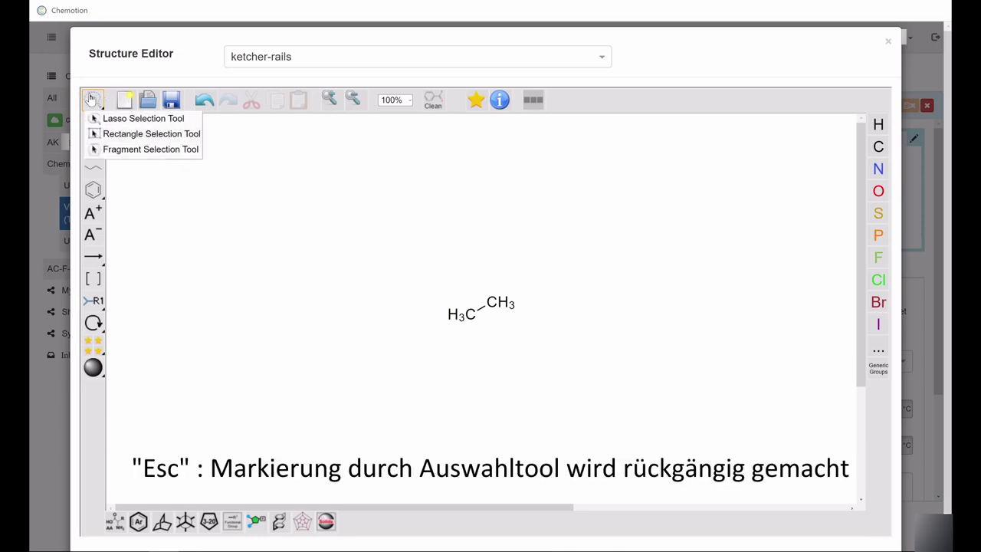
pyautogui.click(252, 228)
pyautogui.moveTo(431, 342); pyautogui.dragTo(434, 259)
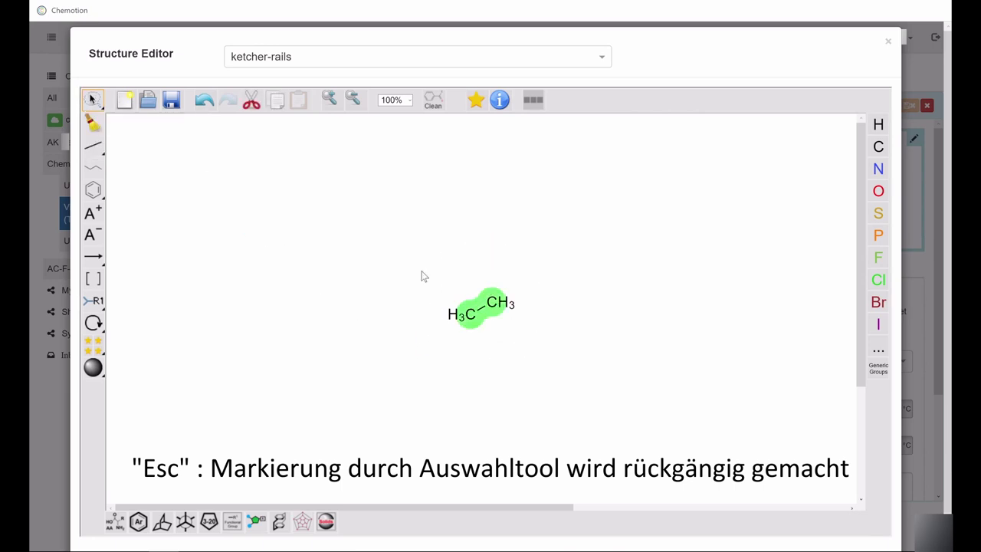
pyautogui.press('Escape')
pyautogui.moveTo(433, 316); pyautogui.dragTo(465, 262)
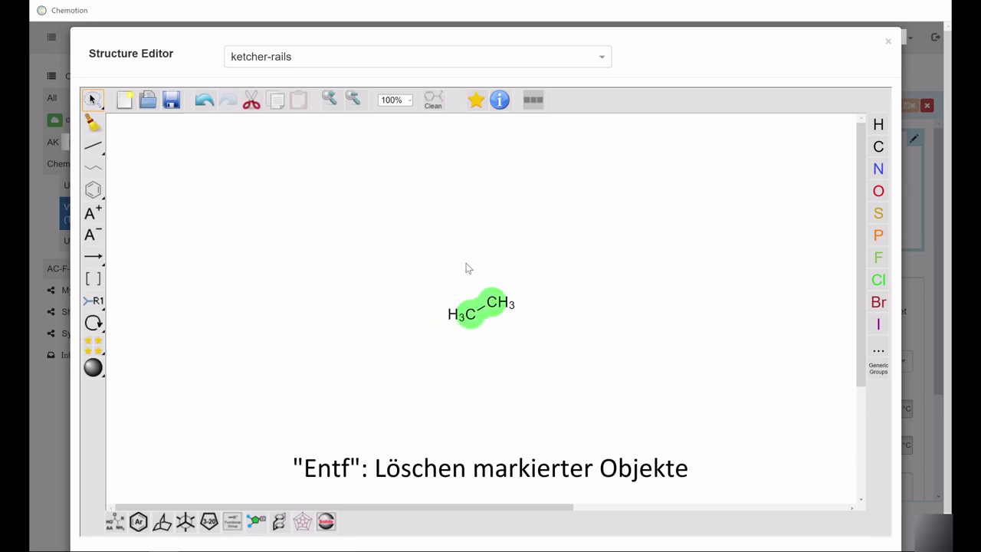
pyautogui.press('Delete')
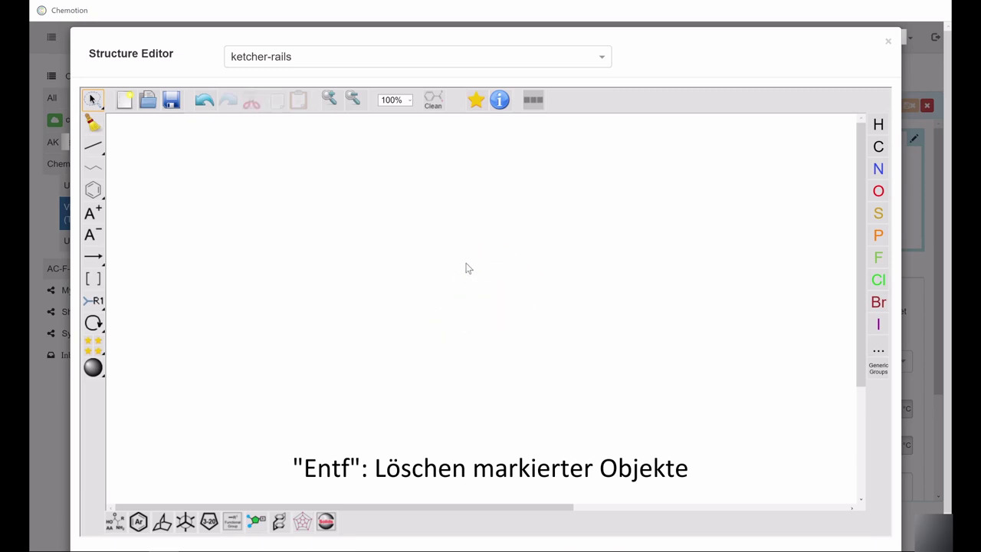
pyautogui.hotkey('ctrl', 'z')
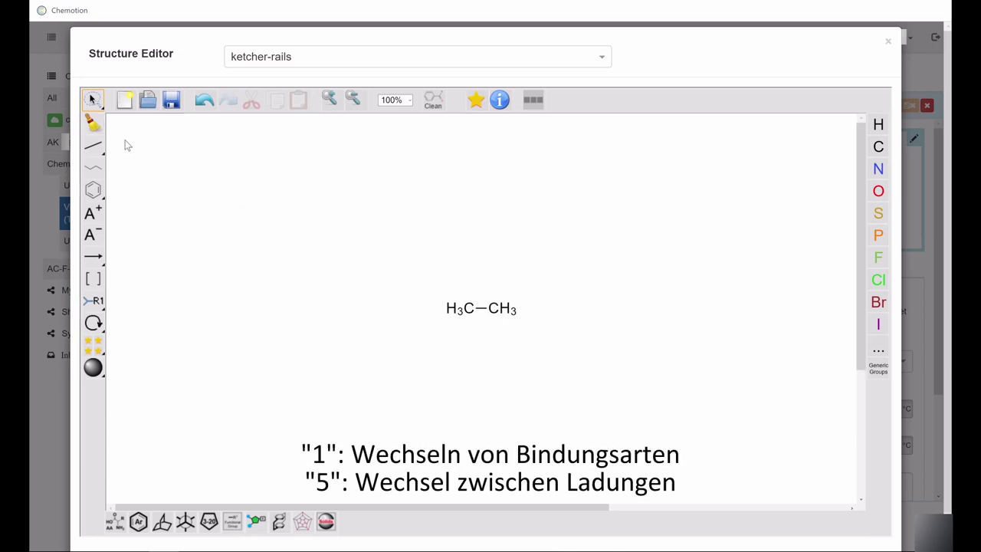
pyautogui.press('1')
pyautogui.press('1')
pyautogui.press('1')
pyautogui.press('1')
pyautogui.press('1')
pyautogui.press('5')
pyautogui.press('5')
pyautogui.press('5')
pyautogui.press('Escape')
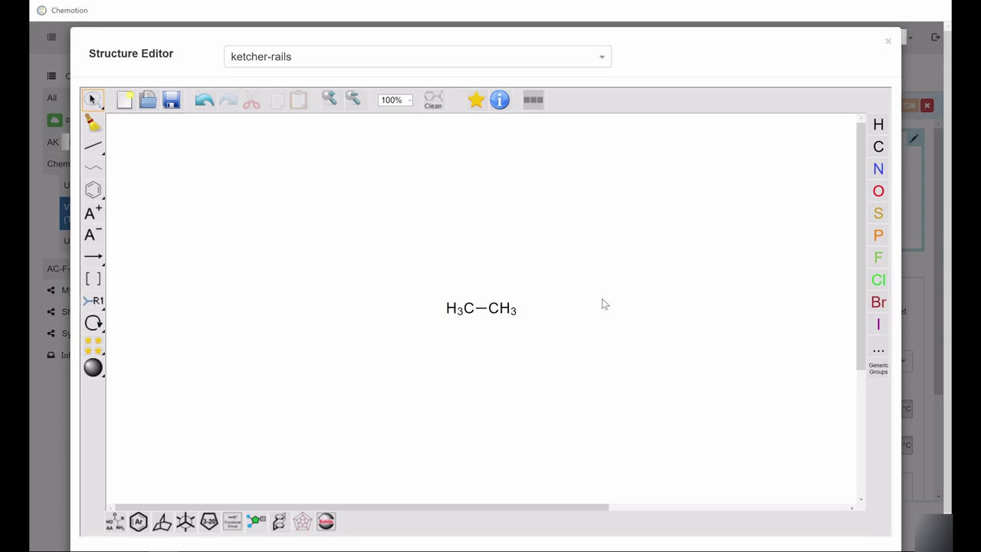
# Relabel ethane's right-hand CH3 atom through N, H and O to Br.
pyautogui.click(494, 307)
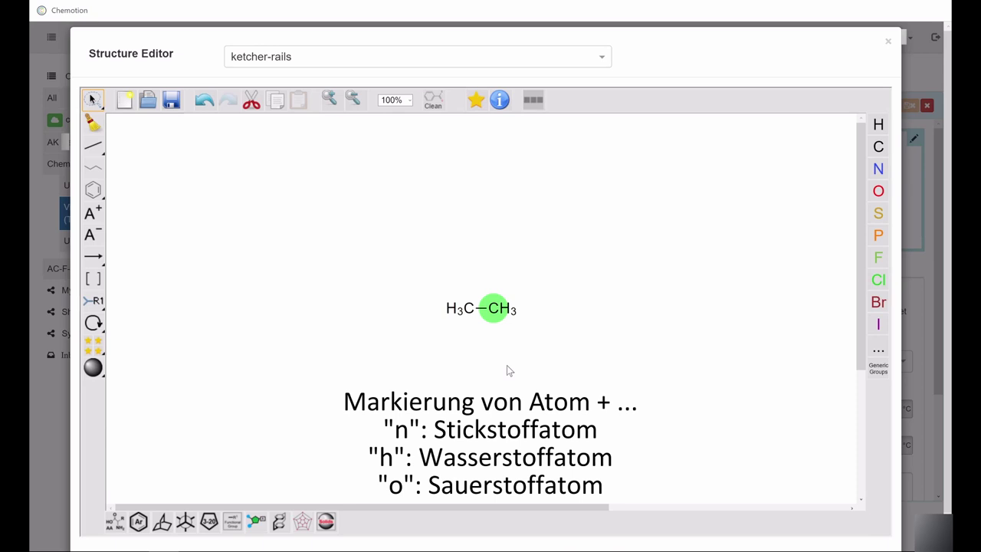
pyautogui.press('n')
pyautogui.press('h')
pyautogui.press('o')
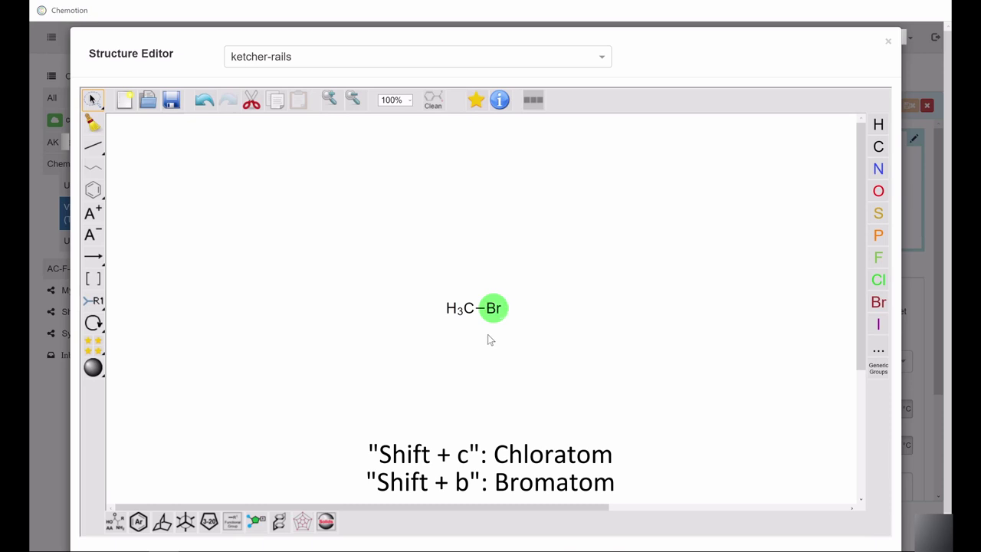
# Add H2S and CH4 at empty spots, then clear the whole canvas with Ctrl+A and Delete.
pyautogui.click(485, 352)
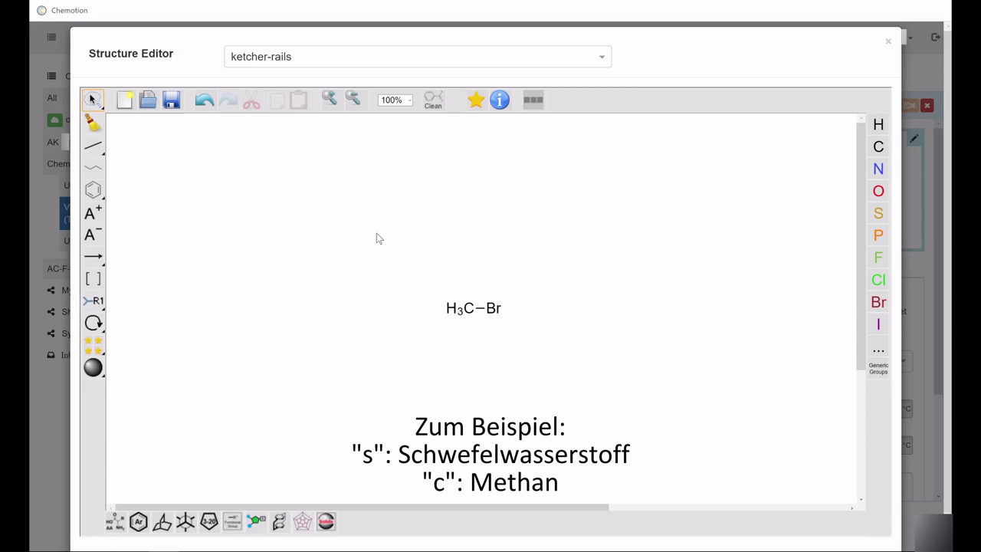
pyautogui.press('s')
pyautogui.press('c')
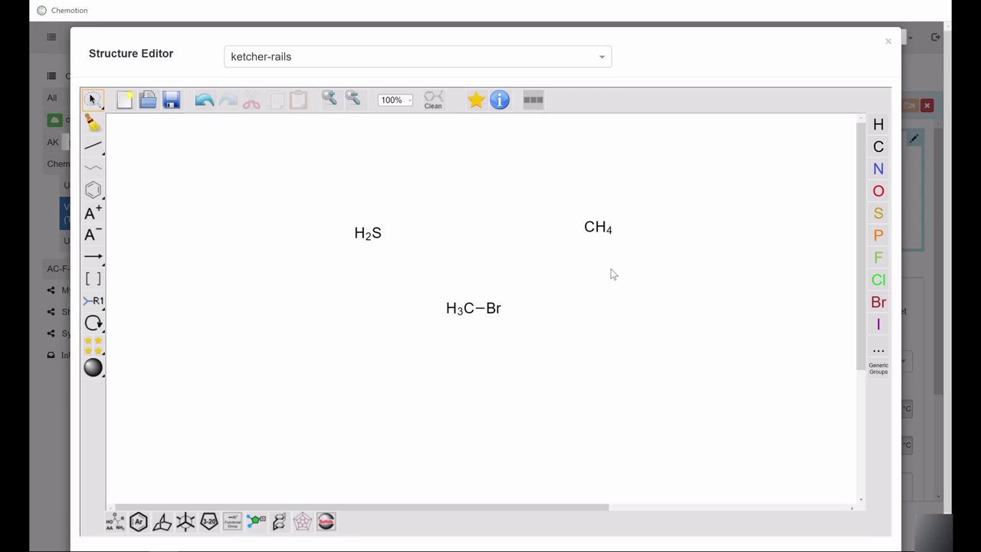
pyautogui.hotkey('ctrl', 'a')
pyautogui.press('Delete')
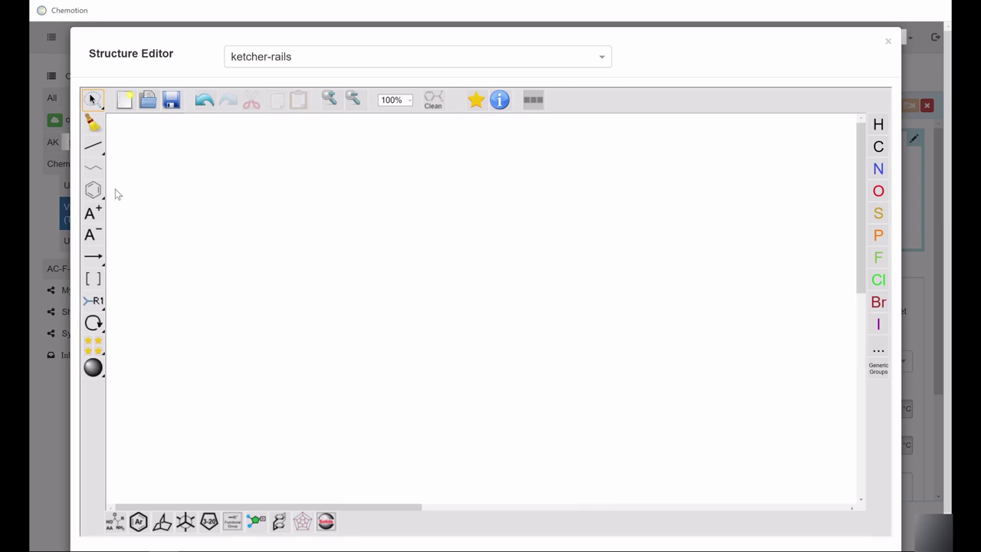
# Place benzene, cyclopentadiene and cyclohexane rings using the t ring-template shortcut.
pyautogui.press('t')
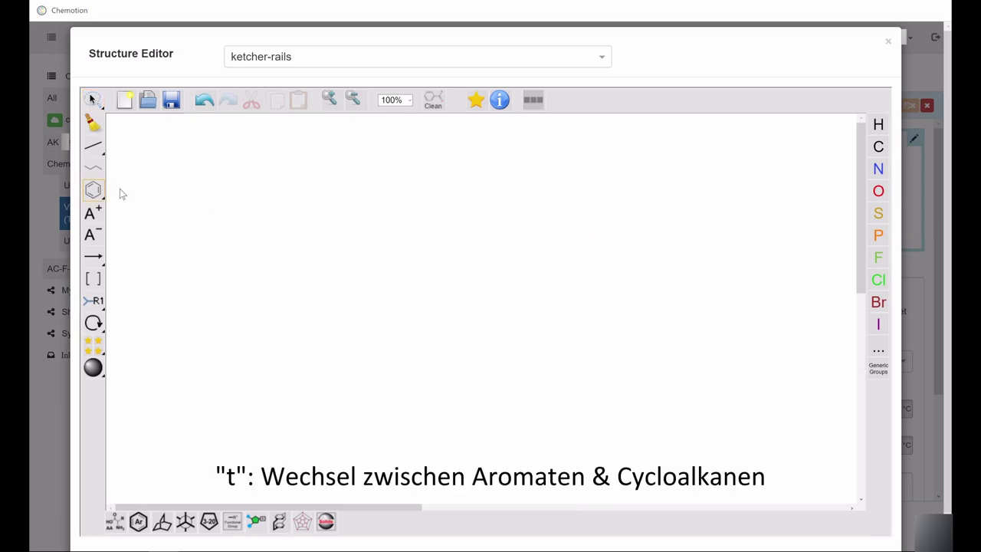
pyautogui.press('t')
pyautogui.press('t')
pyautogui.press('t')
pyautogui.press('t')
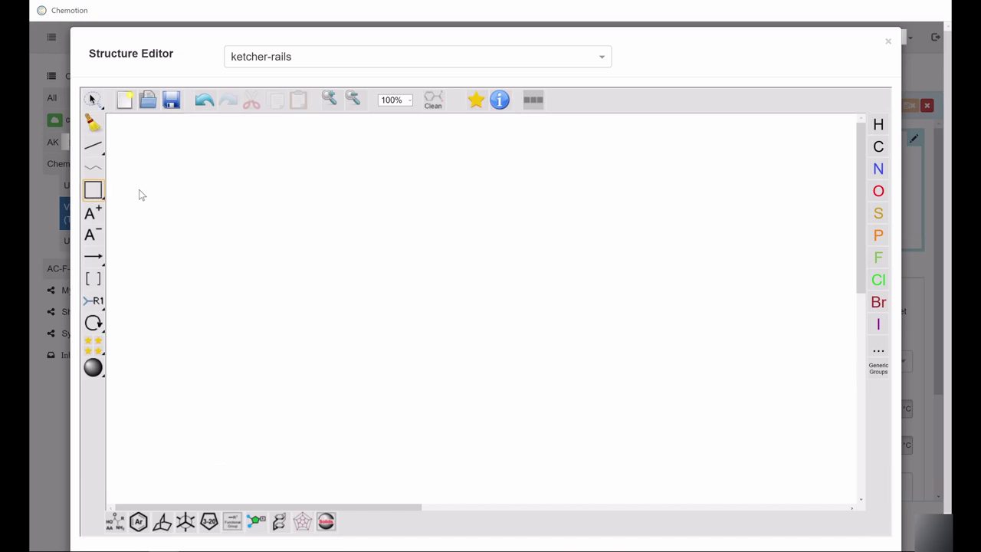
pyautogui.press('t')
pyautogui.press('t')
pyautogui.press('t')
pyautogui.click(293, 210)
# Add a cyclopentane, two cyclopropanes and a cyclobutane, then tidy the layout.
pyautogui.press('t')
pyautogui.click(400, 219)
pyautogui.press('t')
pyautogui.click(488, 226)
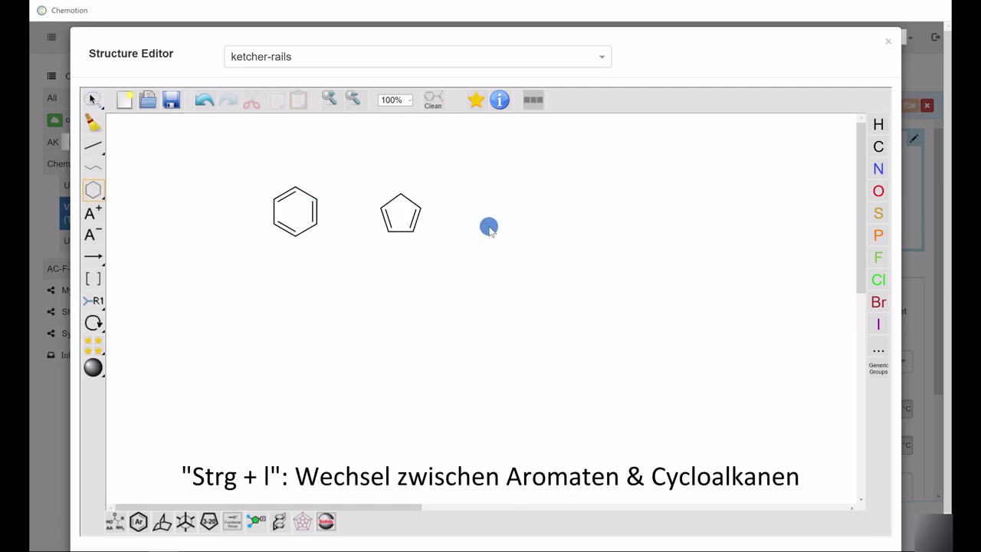
pyautogui.press('t')
pyautogui.click(542, 268)
pyautogui.press('t')
pyautogui.click(551, 344)
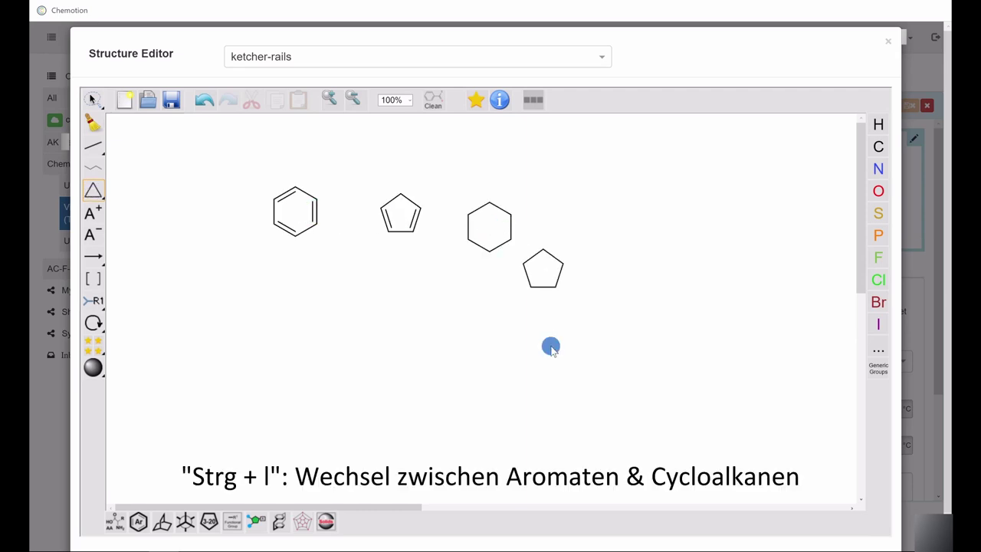
pyautogui.click(662, 376)
pyautogui.press('t')
pyautogui.click(644, 424)
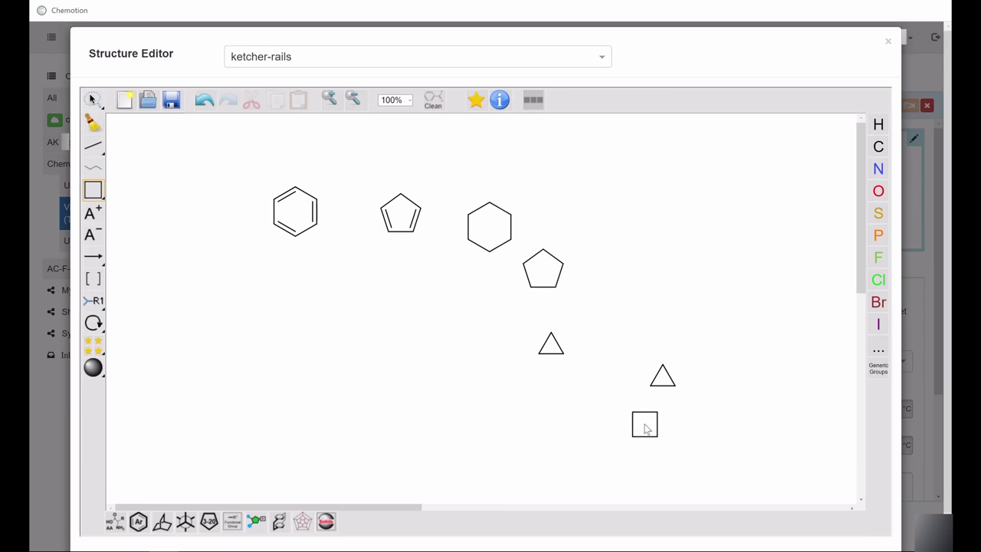
pyautogui.hotkey('ctrl', 'l')
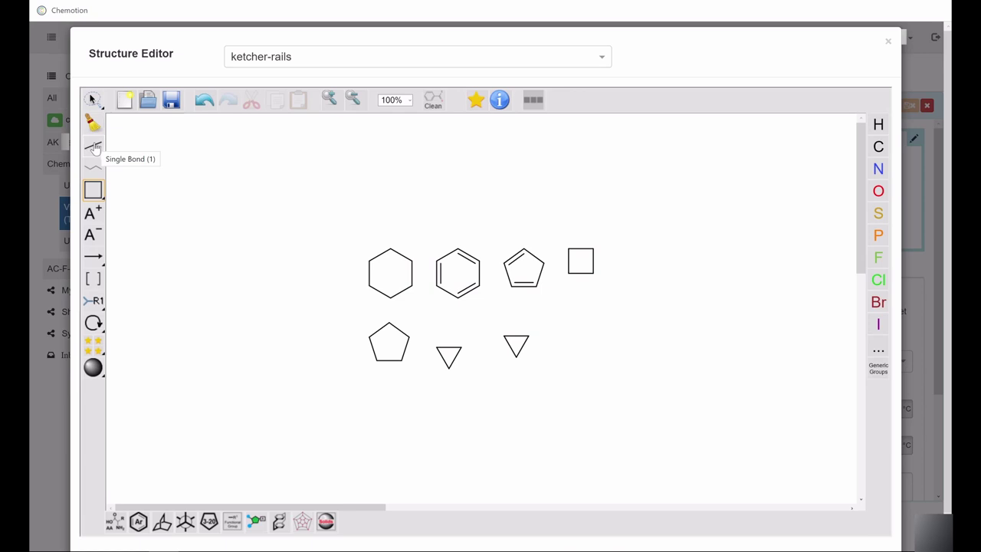
# Cycle the hexagon's left bond back to single and make two pentagon bonds double.
pyautogui.click(94, 149)
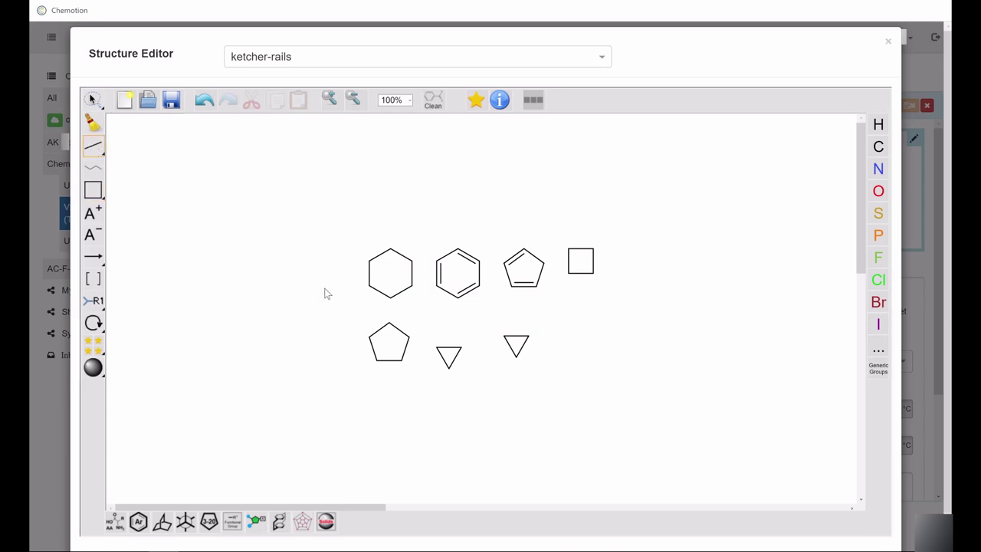
pyautogui.click(370, 282)
pyautogui.click(373, 275)
pyautogui.click(373, 275)
pyautogui.click(383, 332)
pyautogui.click(404, 351)
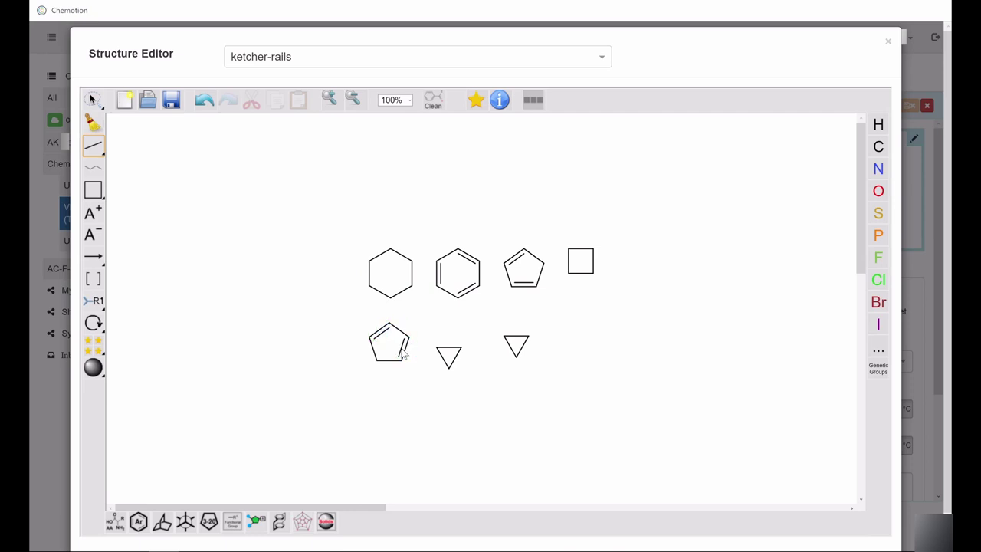
# Raise the hexagon's right bond to a triple bond, then open and close the bond-type list.
pyautogui.click(411, 277)
pyautogui.click(411, 278)
pyautogui.click(95, 147)
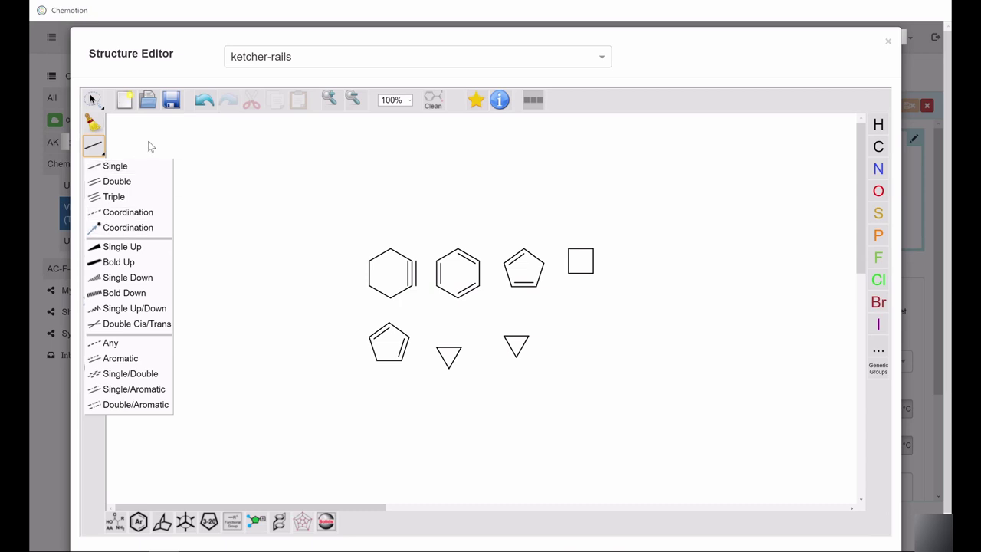
pyautogui.click(149, 141)
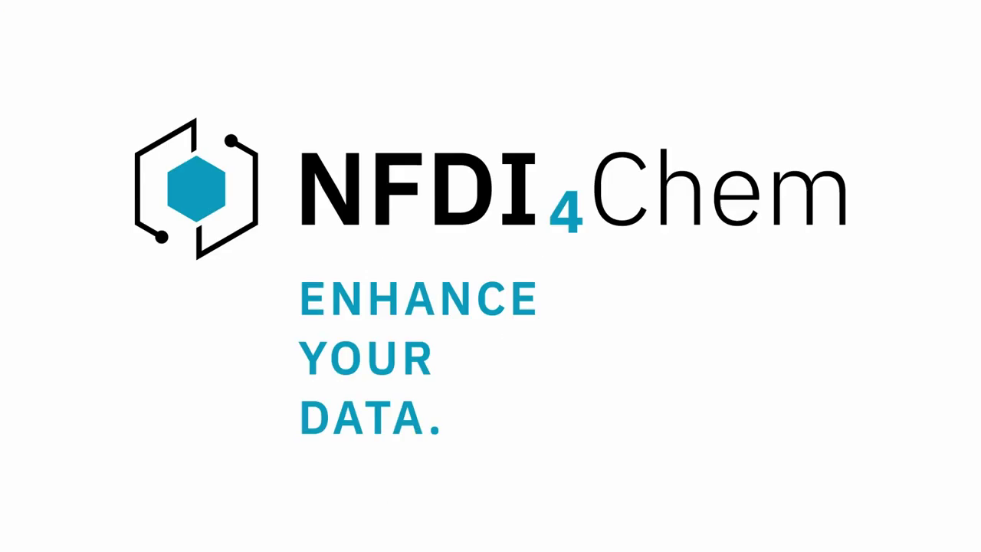